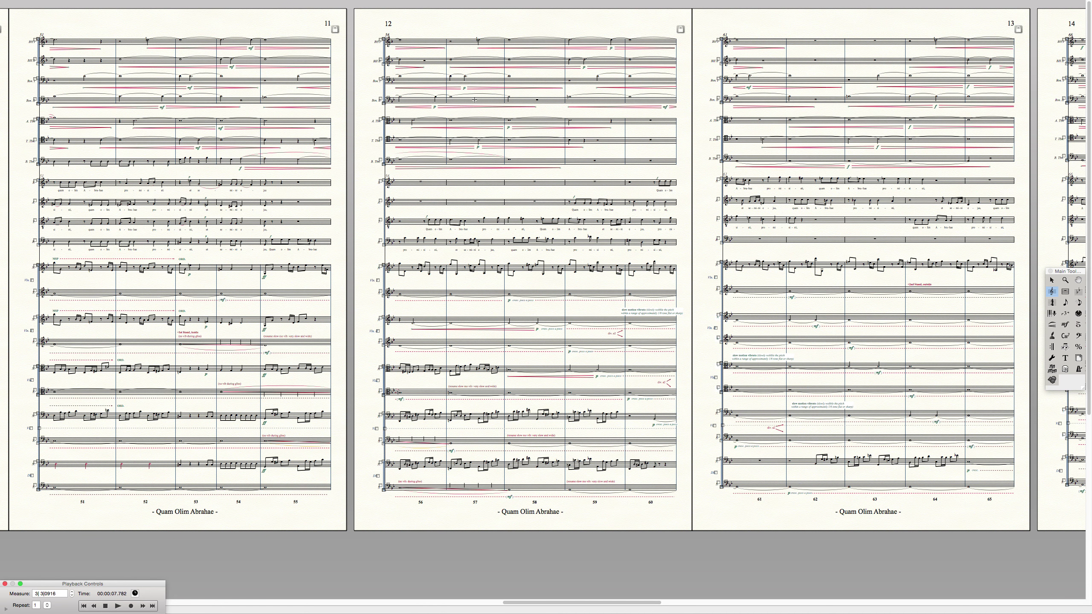
Start a new Miscellaneous expression at measure 57 of the upper Violin II staff, set it to a shape, and open the Shape Designer
{"action": "mouse_move", "coordinate": [429, 3]}
{"action": "left_click", "coordinate": [1064, 324]}
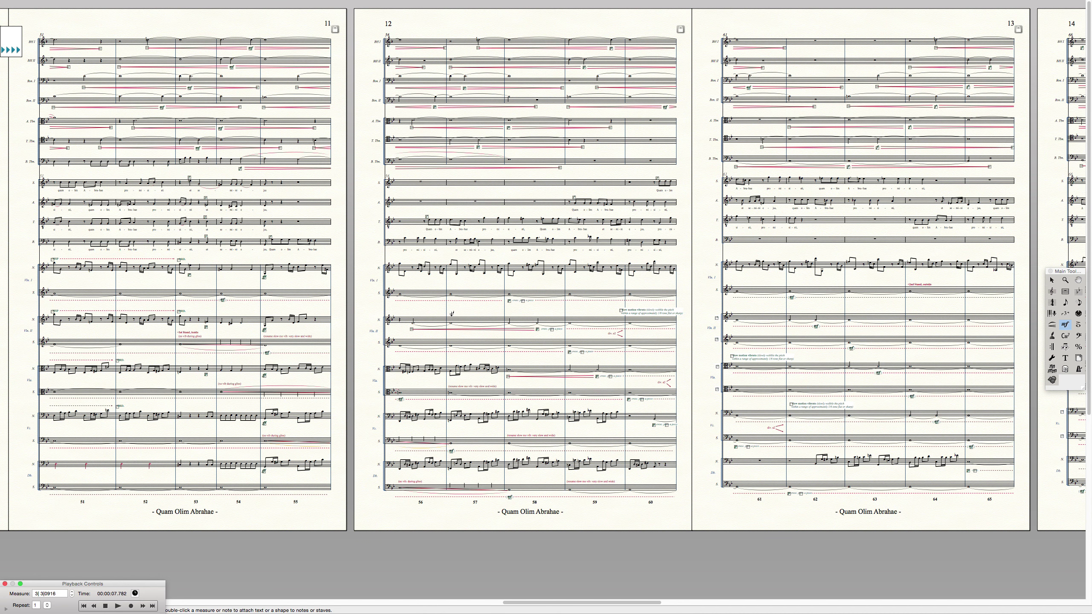
{"action": "double_click", "coordinate": [451, 314]}
{"action": "left_click_drag", "start_coordinate": [223, 449], "coordinate": [603, 51]}
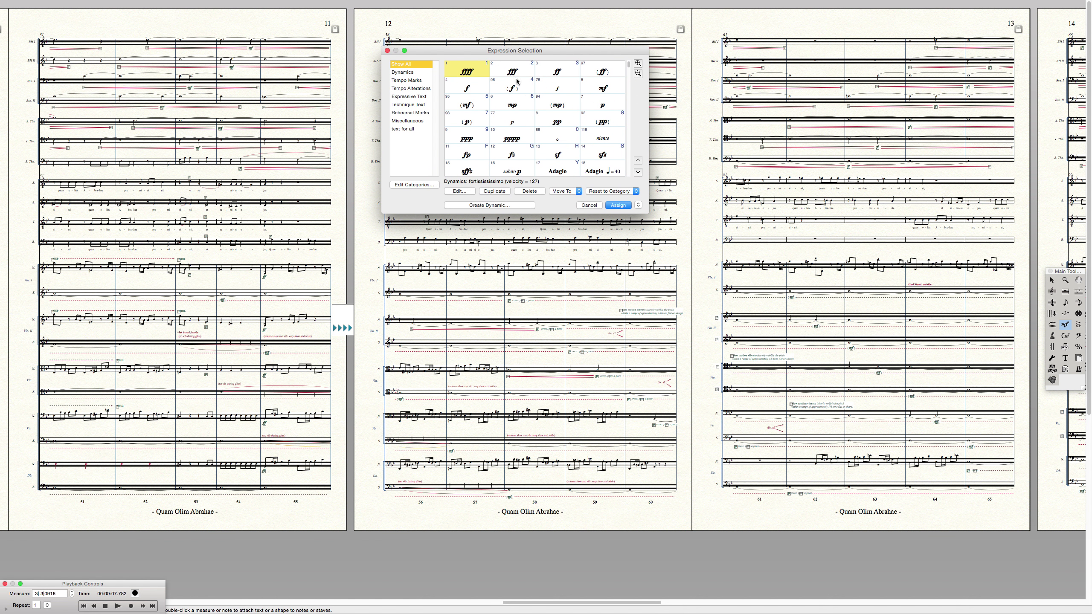
{"action": "left_click", "coordinate": [409, 120]}
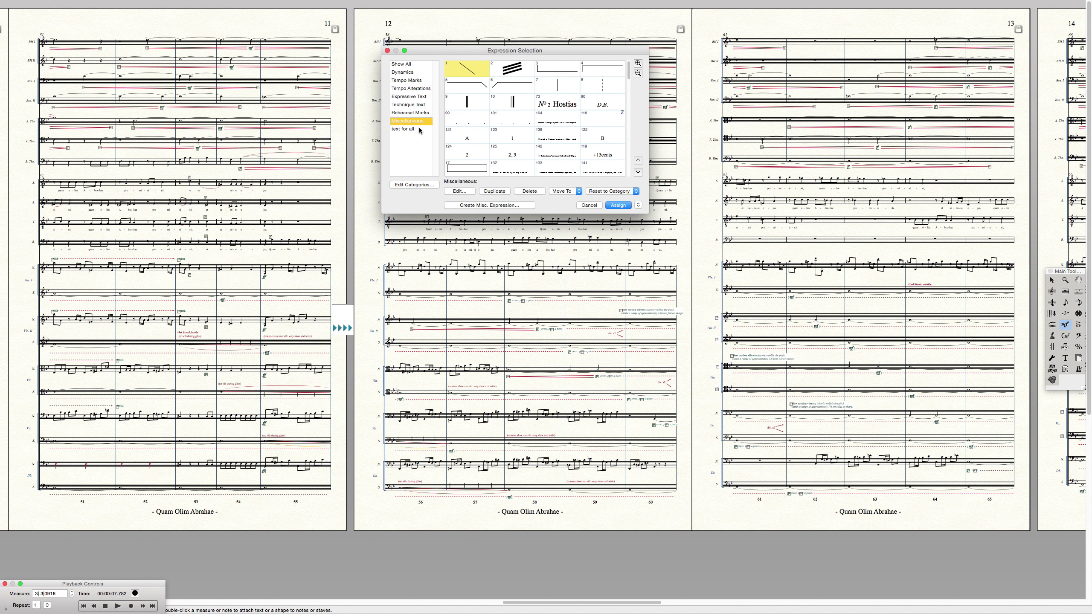
{"action": "left_click", "coordinate": [488, 205]}
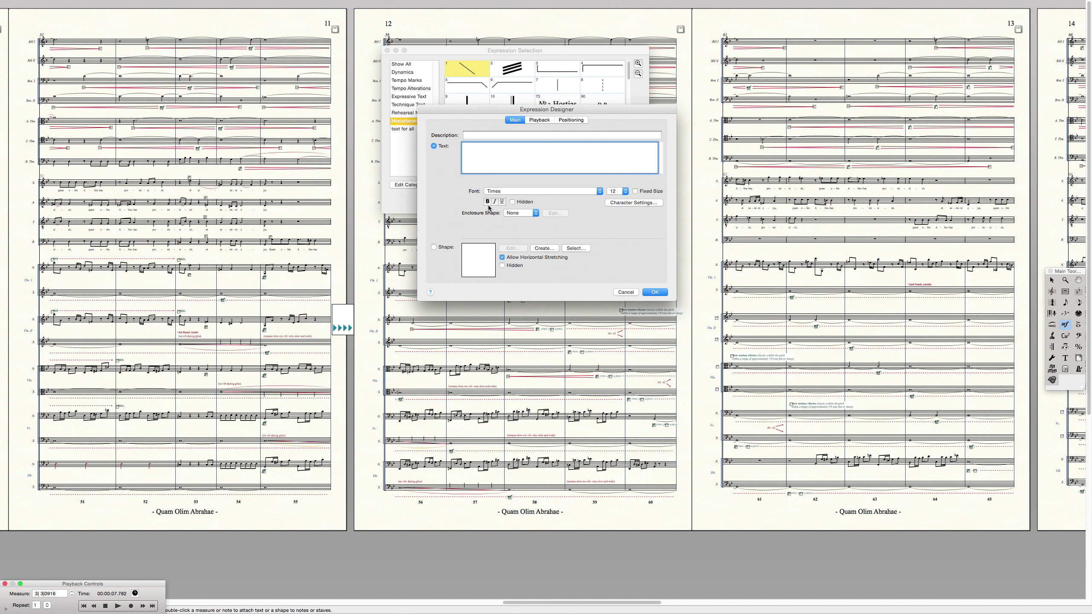
{"action": "left_click", "coordinate": [434, 248]}
{"action": "left_click", "coordinate": [544, 248]}
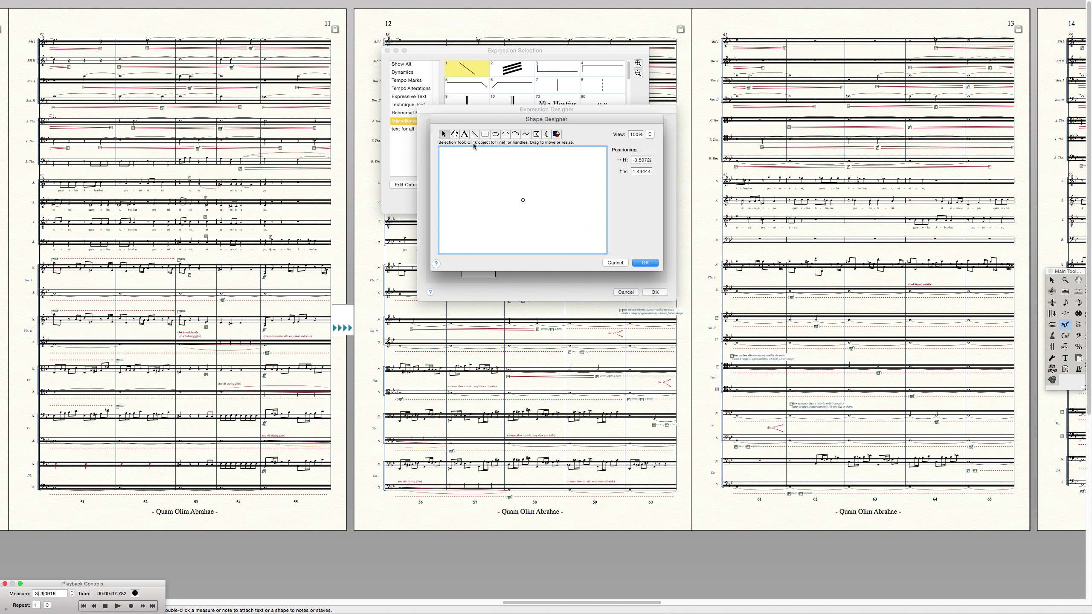
Show the grid in the Shape Designer canvas
{"action": "mouse_move", "coordinate": [277, 4]}
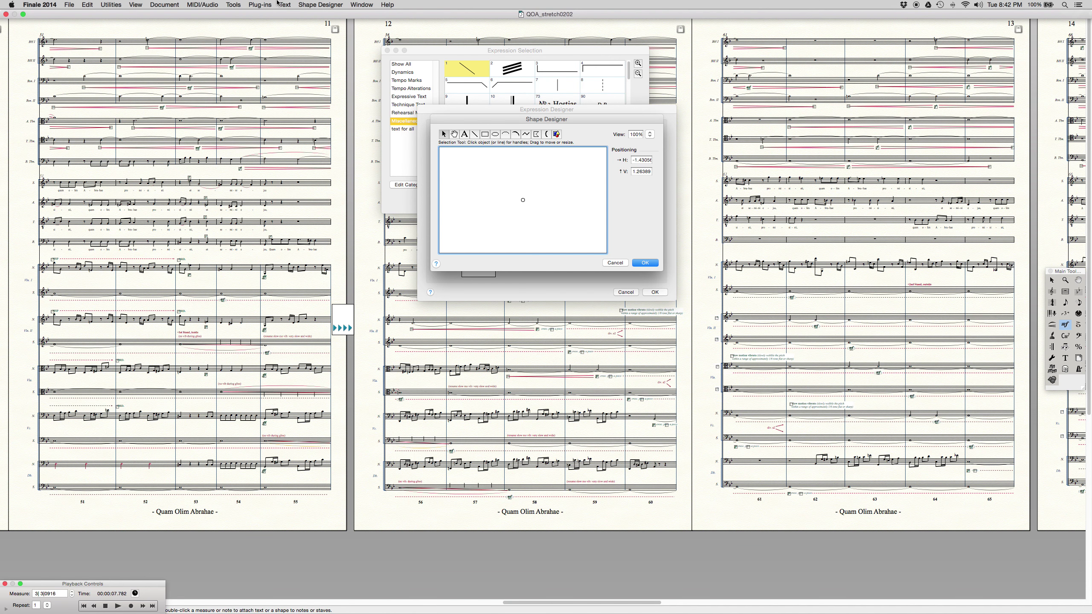
{"action": "left_click", "coordinate": [320, 5]}
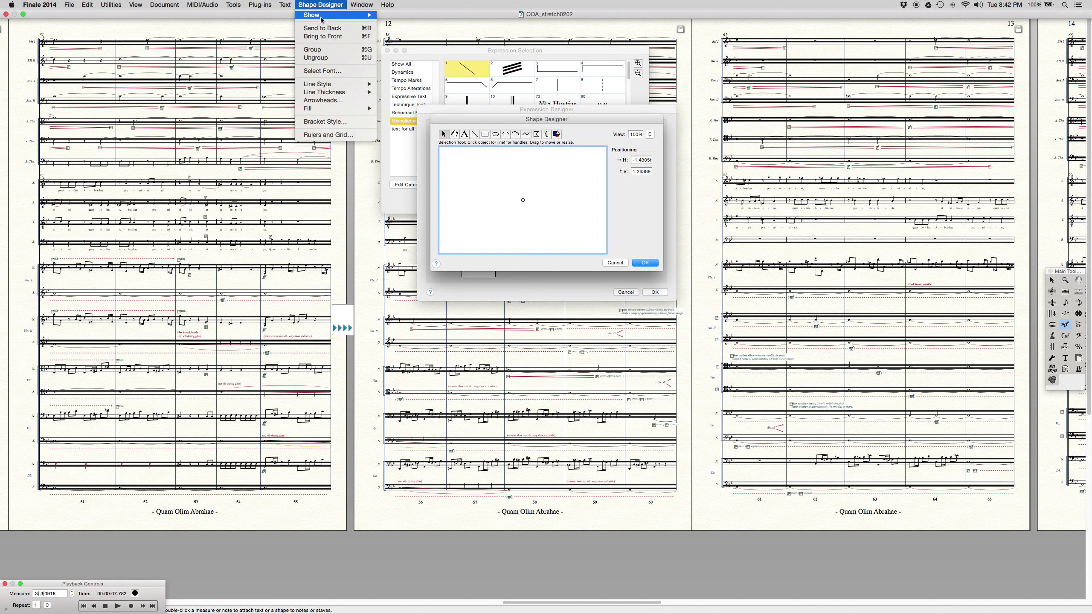
{"action": "mouse_move", "coordinate": [323, 17]}
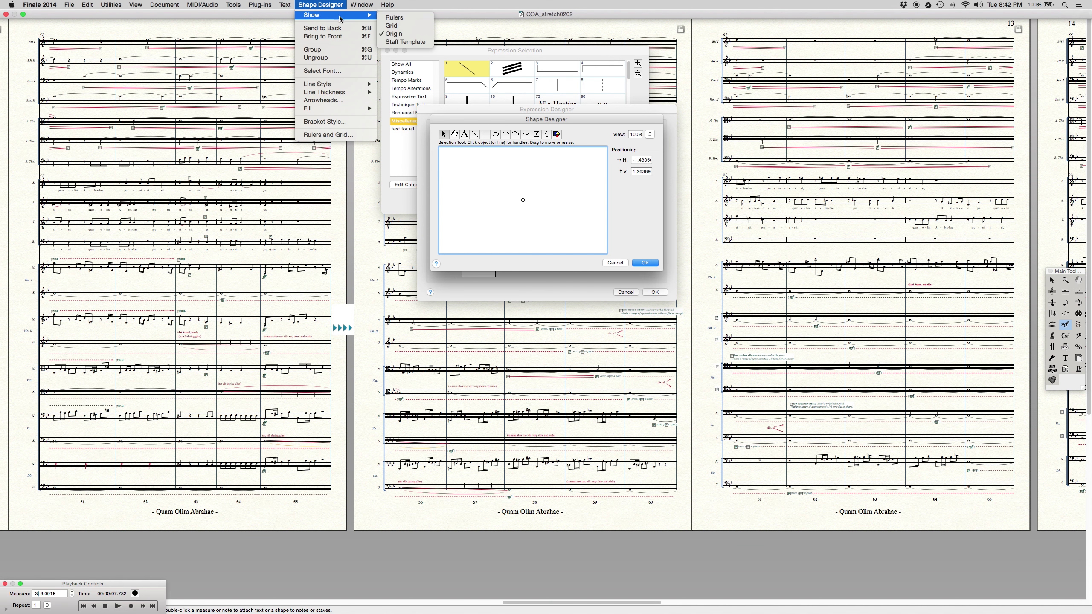
{"action": "left_click", "coordinate": [391, 26]}
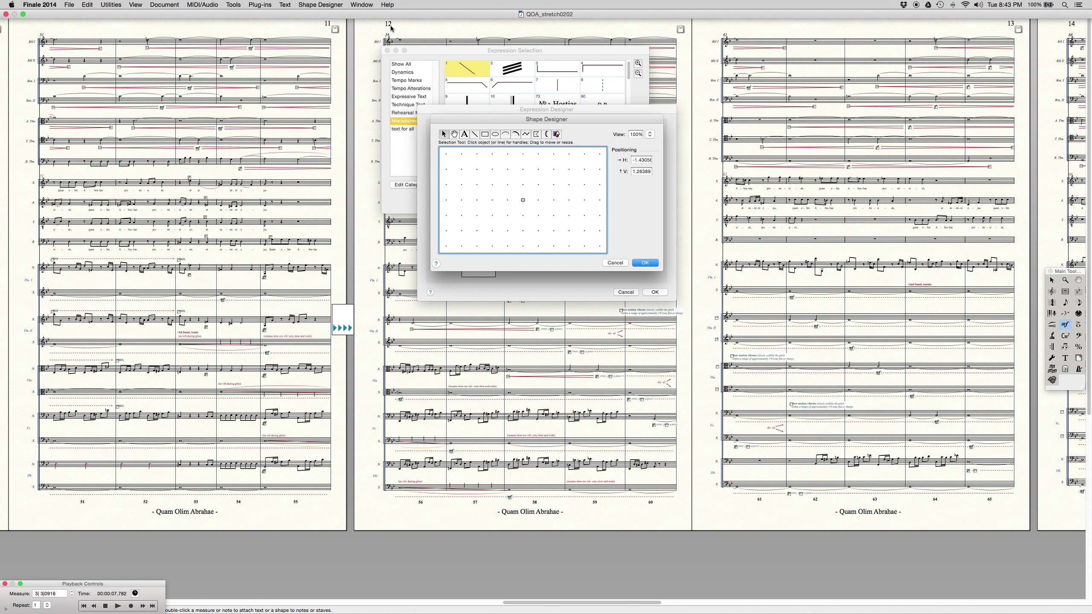
Draw a thin triangular wedge with the Polygon tool from the origin, about 2.5 wide and 0.5 tall at its wide end
{"action": "left_click", "coordinate": [536, 135]}
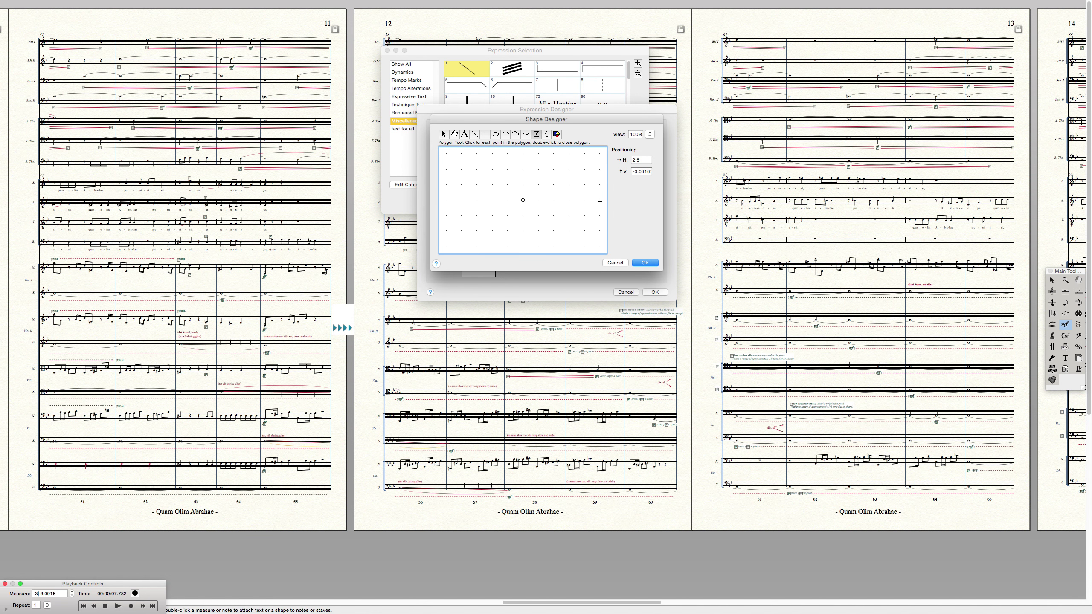
{"action": "left_click", "coordinate": [523, 199]}
{"action": "left_click", "coordinate": [600, 200]}
{"action": "left_click", "coordinate": [600, 215]}
{"action": "left_click", "coordinate": [443, 137]}
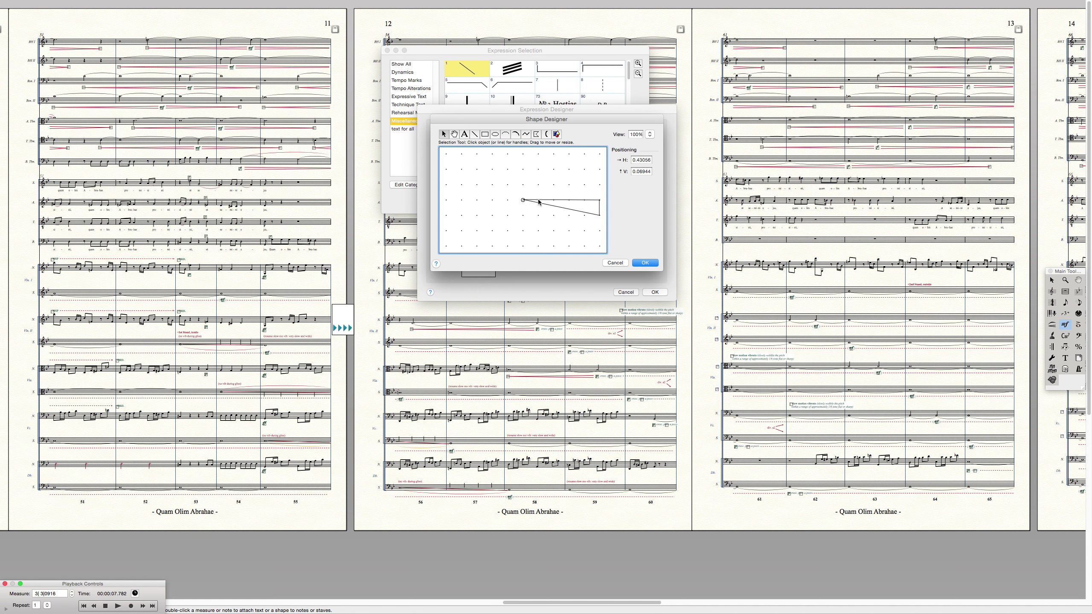
Fill the triangular wedge with black
{"action": "left_click_drag", "start_coordinate": [517, 193], "coordinate": [609, 223]}
{"action": "left_click", "coordinate": [323, 4]}
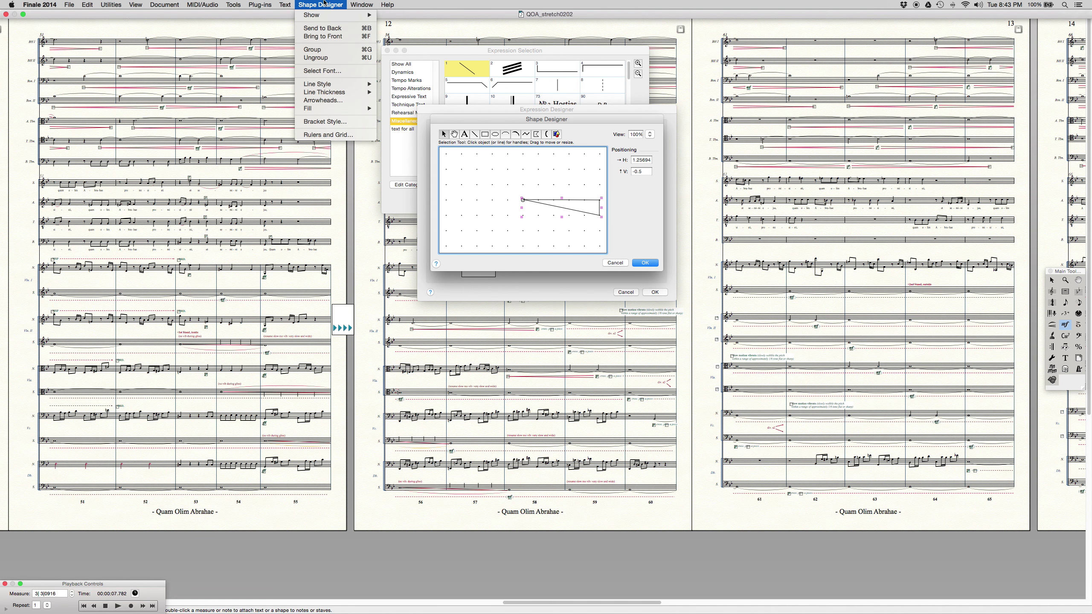
{"action": "mouse_move", "coordinate": [327, 109]}
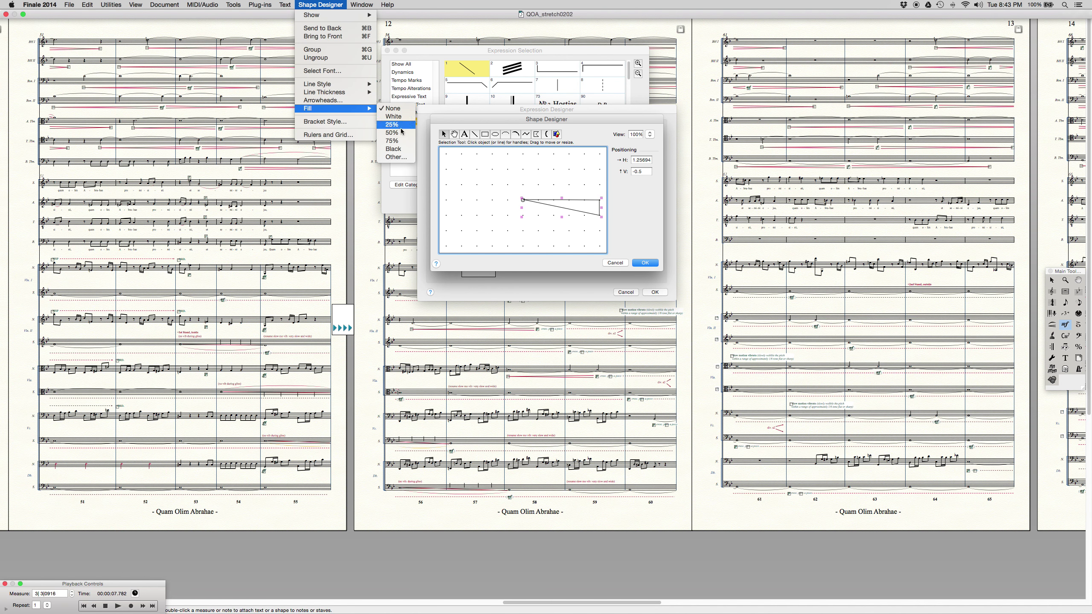
{"action": "left_click", "coordinate": [400, 150]}
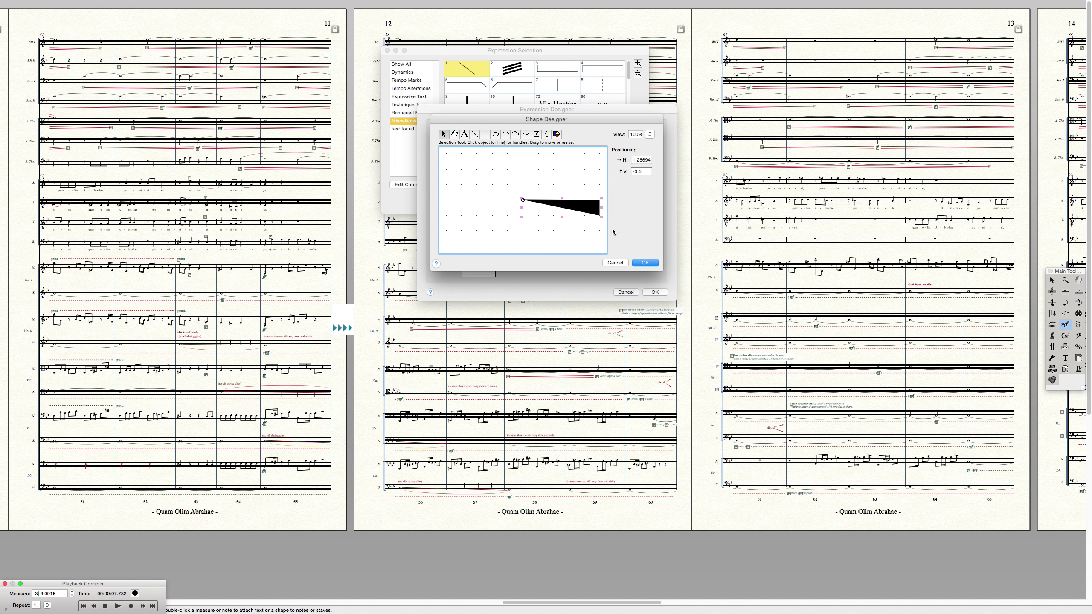
Save the wedge shape expression and assign it to measure 57 of the upper Violin II staff
{"action": "left_click", "coordinate": [644, 263]}
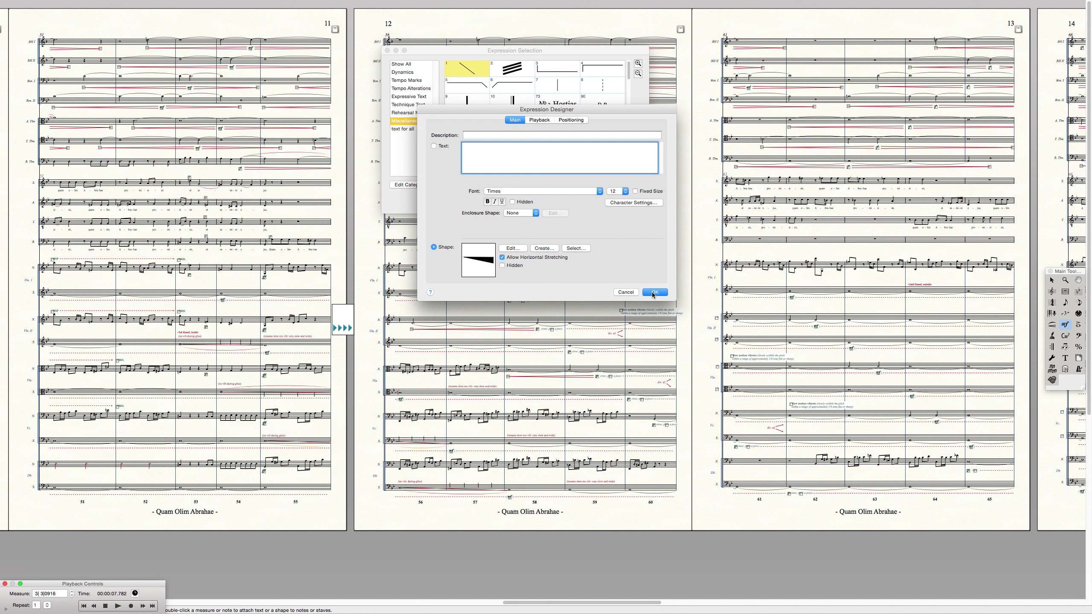
{"action": "left_click", "coordinate": [652, 293]}
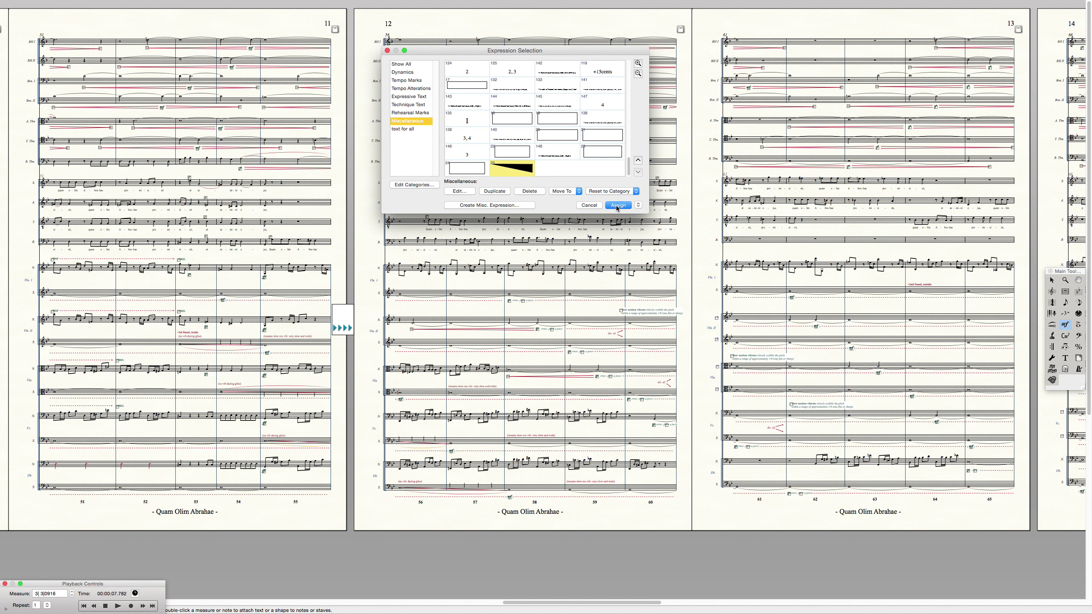
{"action": "left_click", "coordinate": [618, 205]}
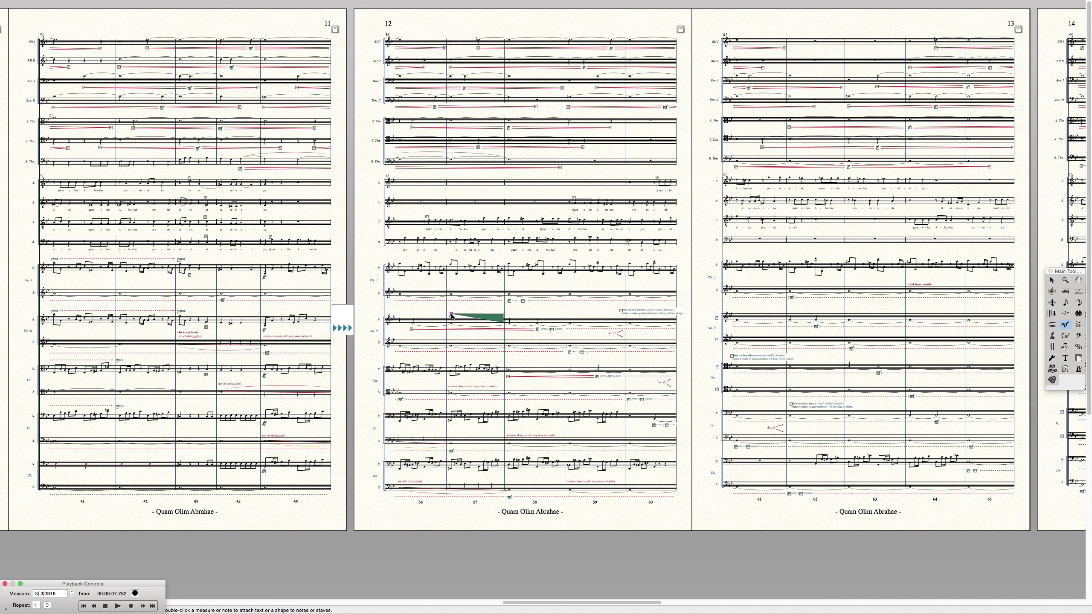
Stretch the wedge into a longer, thinner shape and place it above measures 57–58 of the upper Violin II staff
{"action": "left_click_drag", "start_coordinate": [452, 316], "coordinate": [449, 312]}
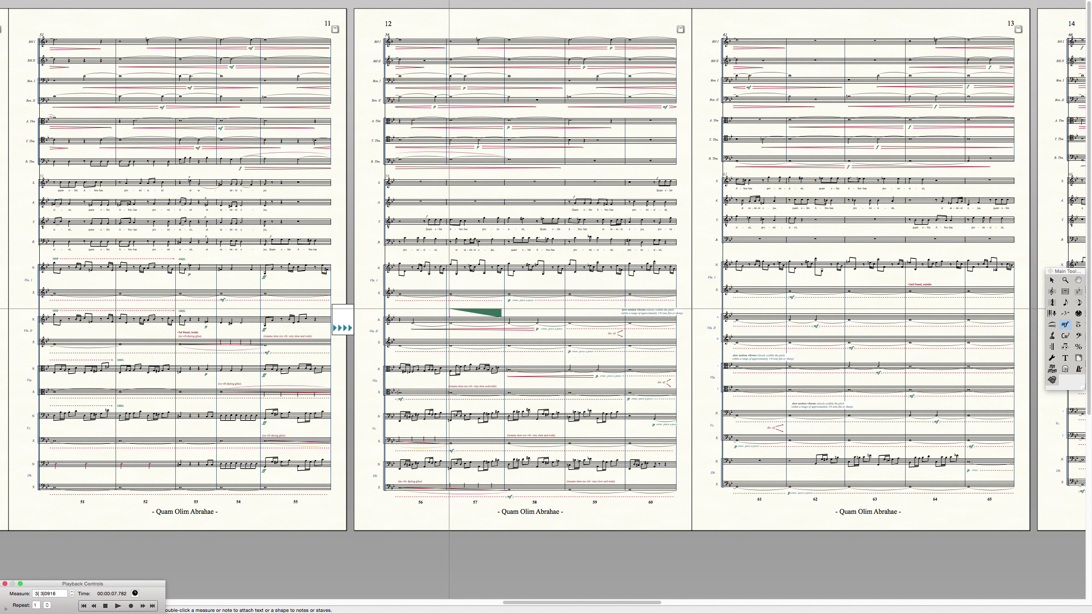
{"action": "double_click", "coordinate": [449, 309]}
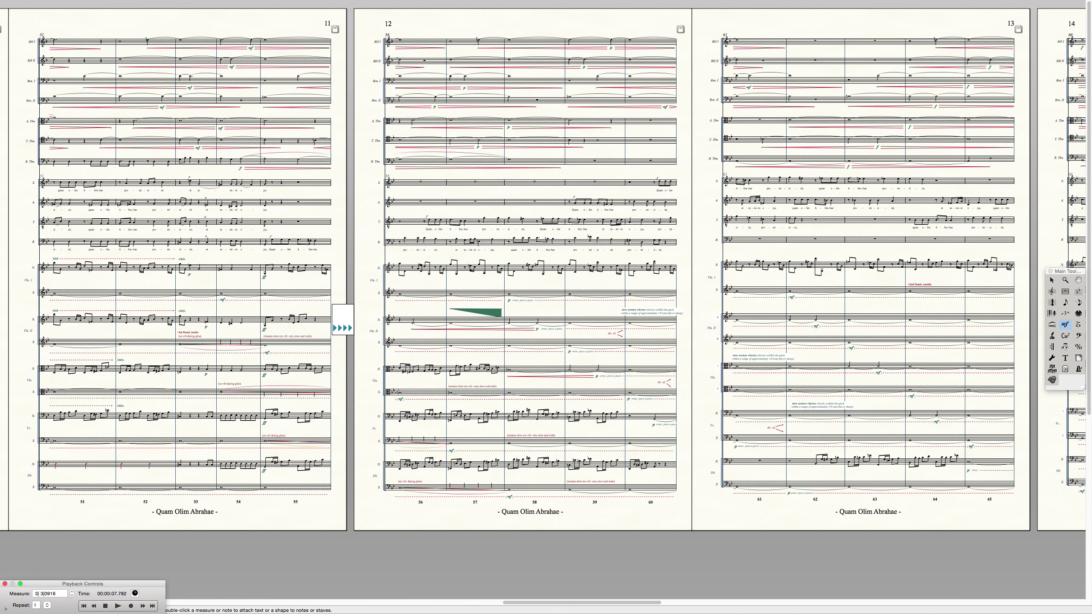
{"action": "left_click_drag", "start_coordinate": [502, 318], "coordinate": [538, 310]}
{"action": "key", "text": "Right"}
{"action": "key", "text": "Right"}
{"action": "key", "text": "Right"}
{"action": "key", "text": "Right"}
{"action": "key", "text": "Right"}
{"action": "key", "text": "Right"}
{"action": "left_click", "coordinate": [550, 316]}
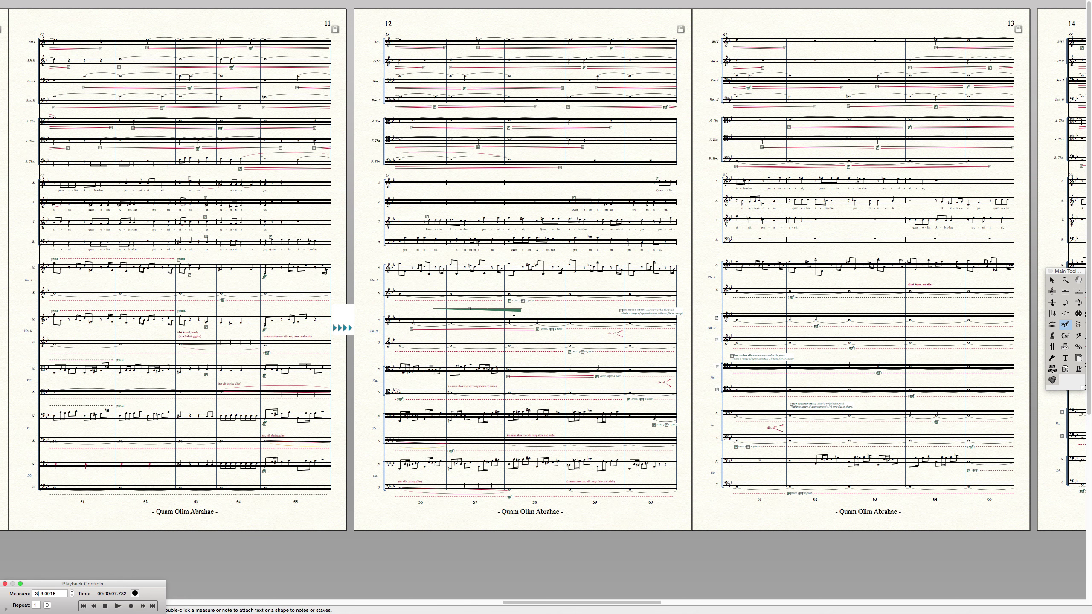
{"action": "left_click_drag", "start_coordinate": [469, 309], "coordinate": [484, 312]}
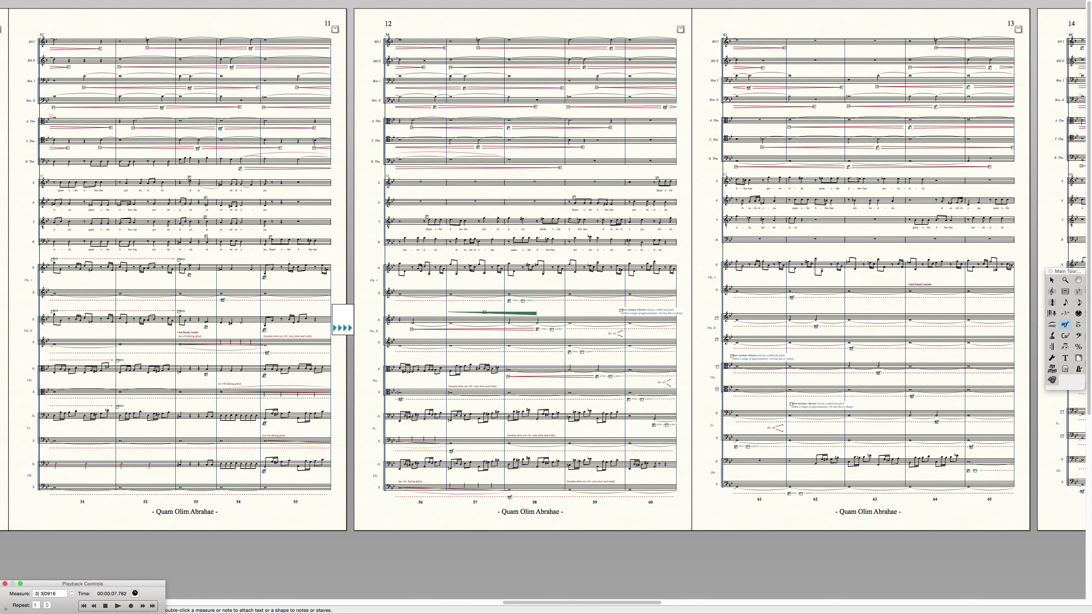
Assign the existing wedge expression to measure 62 of the upper Violin II staff and move it above measures 62–63
{"action": "double_click", "coordinate": [559, 319]}
{"action": "scroll", "coordinate": [534, 151], "scroll_direction": "down", "scroll_amount": 5}
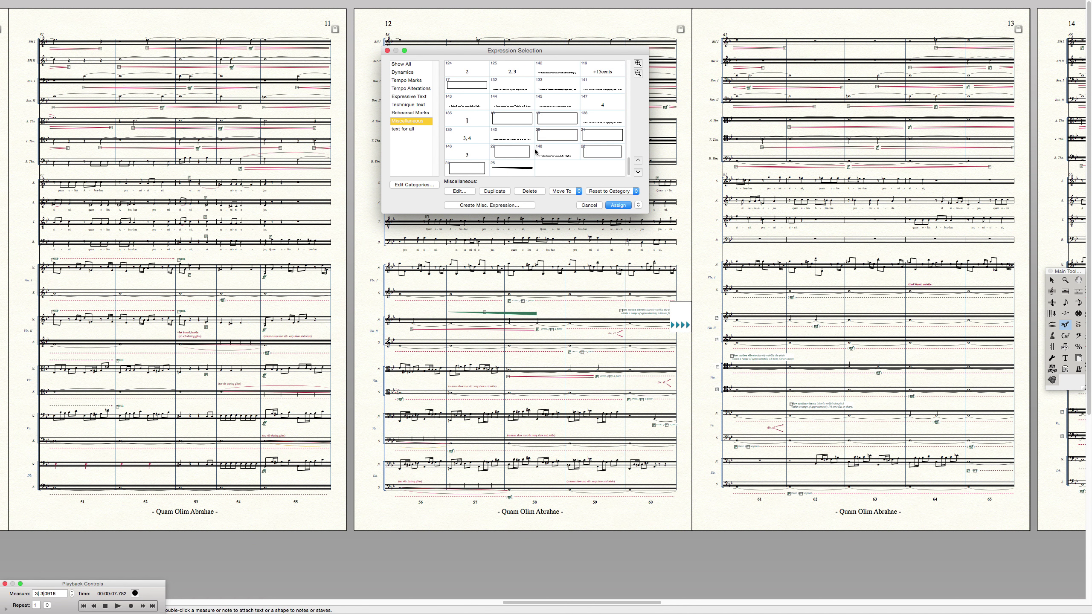
{"action": "left_click", "coordinate": [512, 168]}
{"action": "key", "text": "Return"}
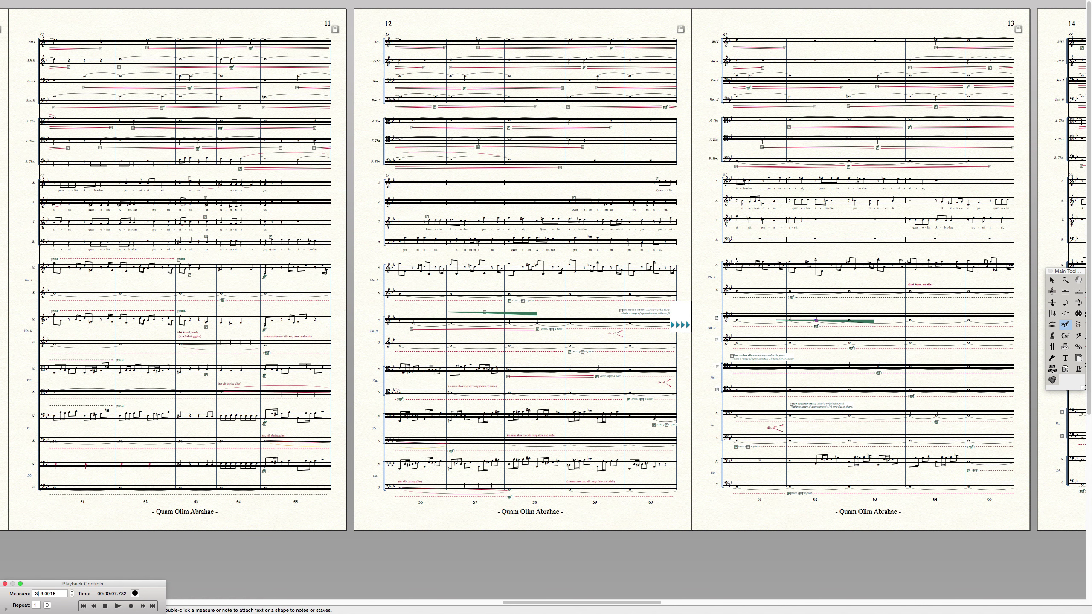
{"action": "left_click_drag", "start_coordinate": [817, 323], "coordinate": [855, 308]}
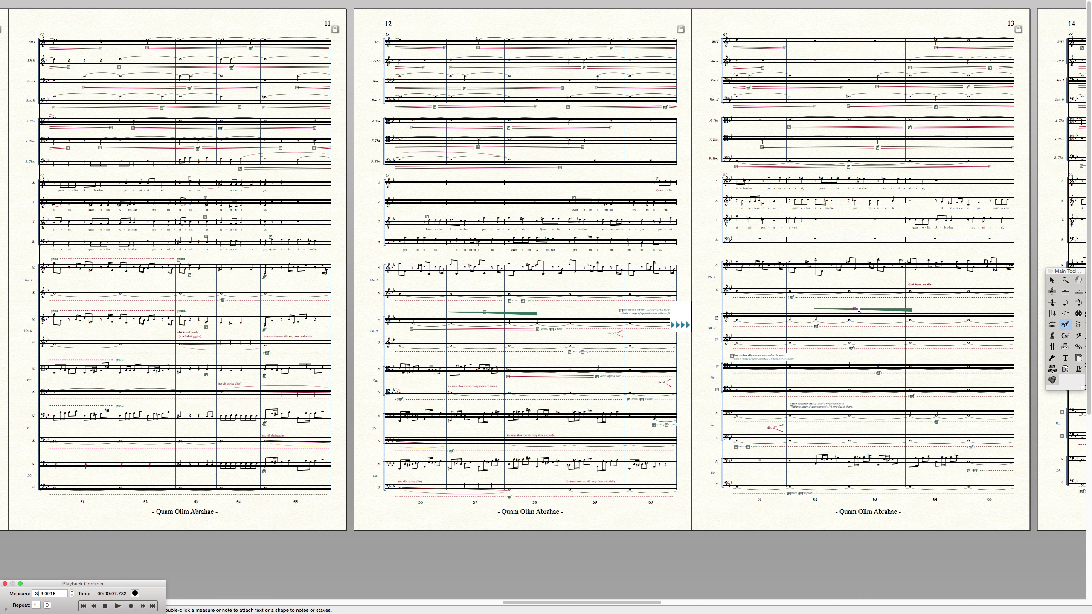
Shorten the second wedge to less than a measure and shift it back toward the middle of measure 62
{"action": "left_click", "coordinate": [854, 310]}
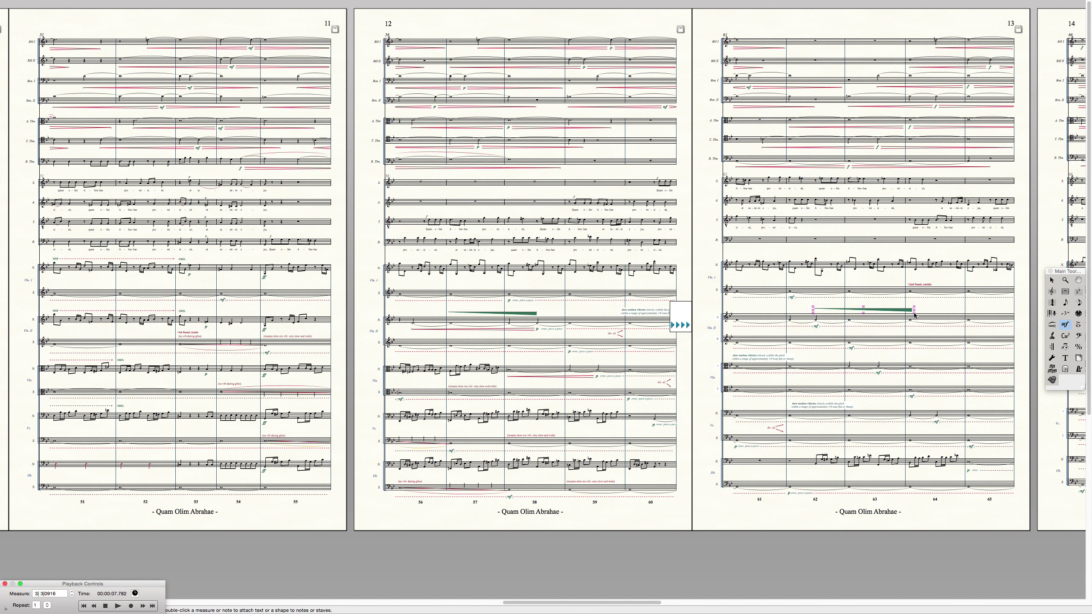
{"action": "left_click_drag", "start_coordinate": [914, 315], "coordinate": [838, 314]}
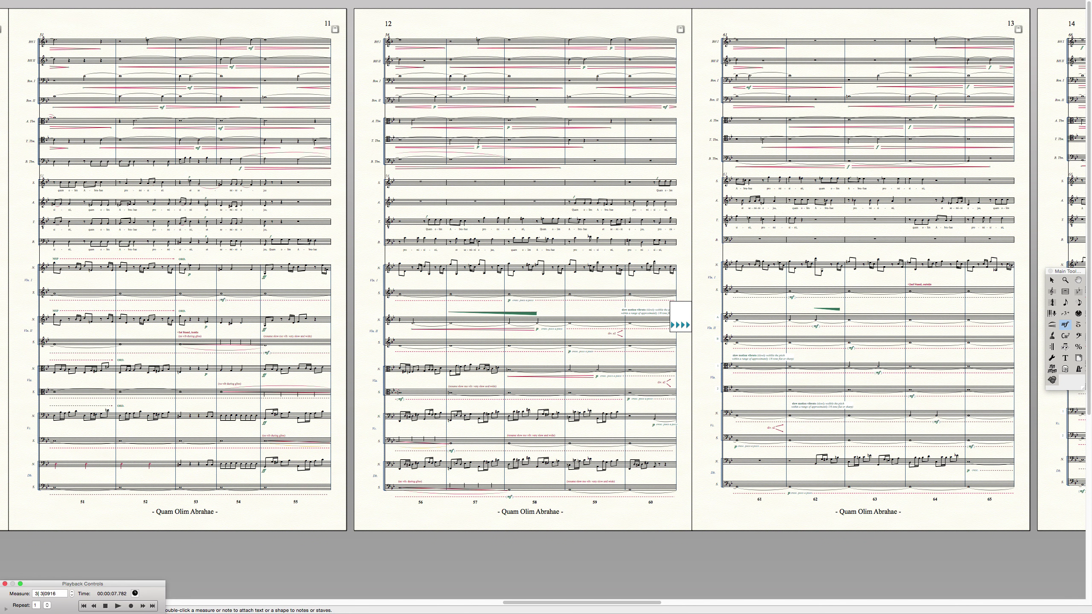
{"action": "left_click", "coordinate": [855, 314]}
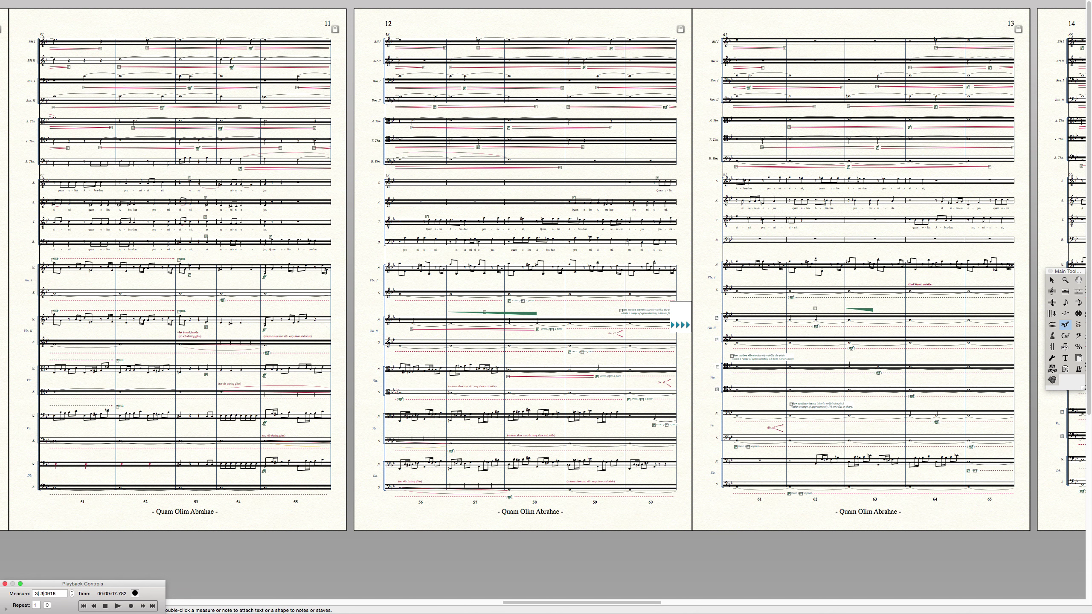
{"action": "left_click_drag", "start_coordinate": [816, 309], "coordinate": [800, 309]}
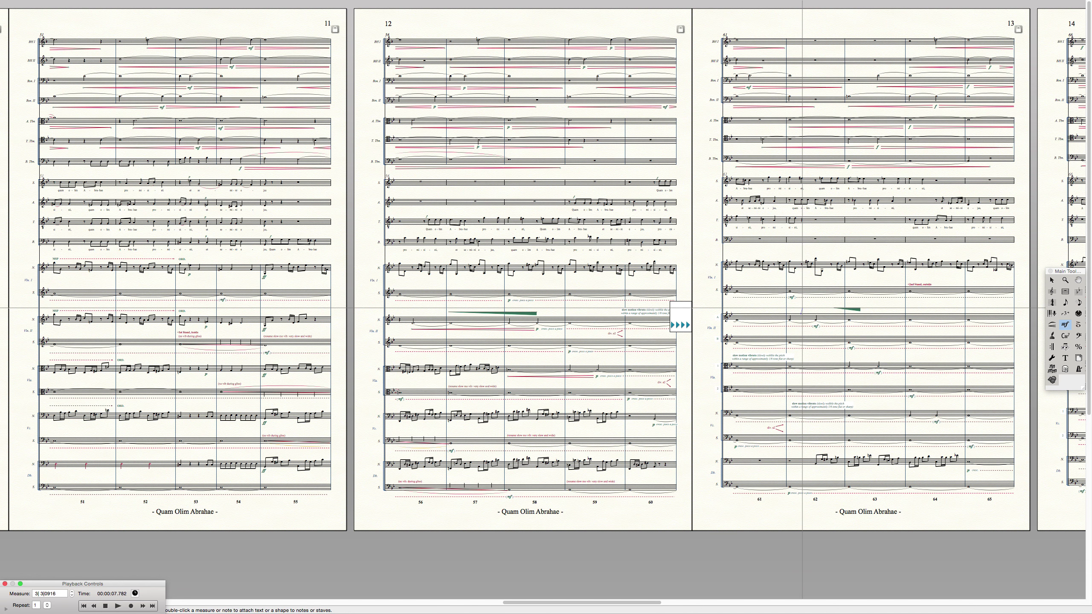
{"action": "left_click", "coordinate": [829, 312]}
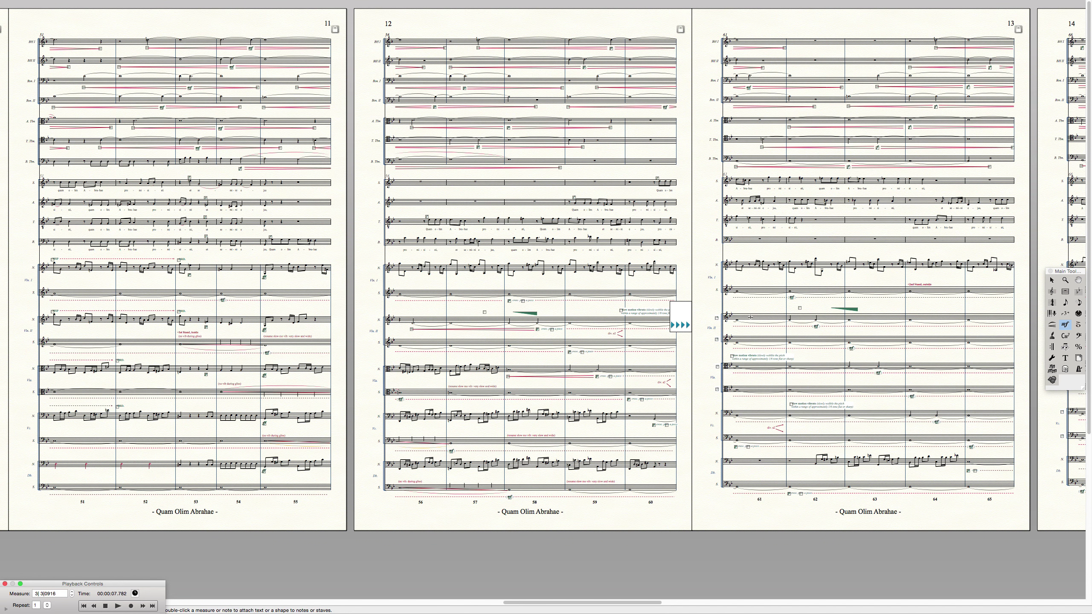
Undo the second wedge's move and resizing, and delete that wedge from measure 62
{"action": "key", "text": "super+z"}
{"action": "key", "text": "super+z"}
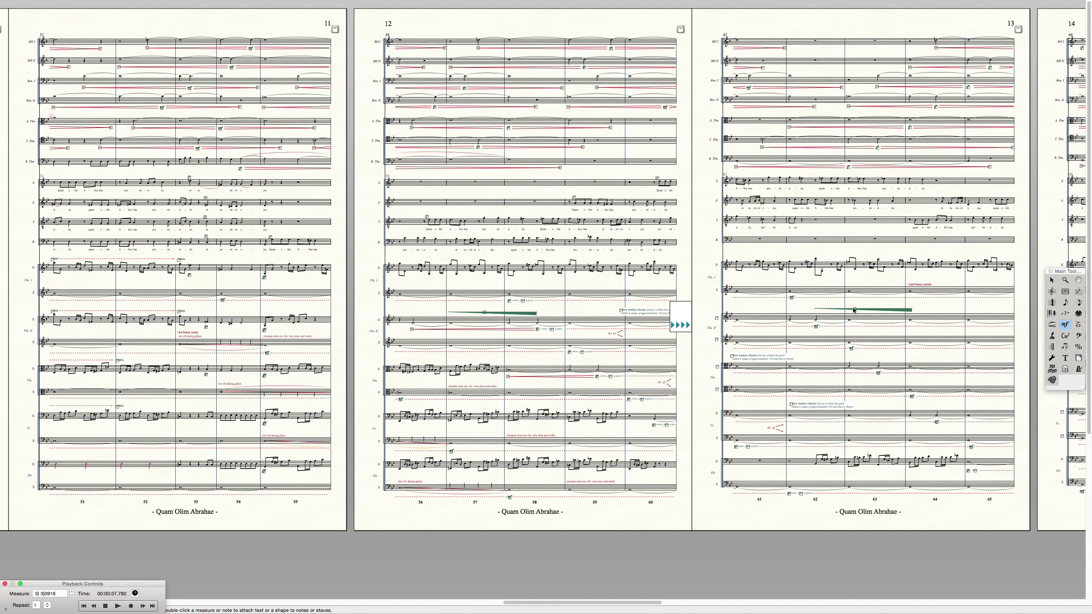
{"action": "key", "text": "Delete"}
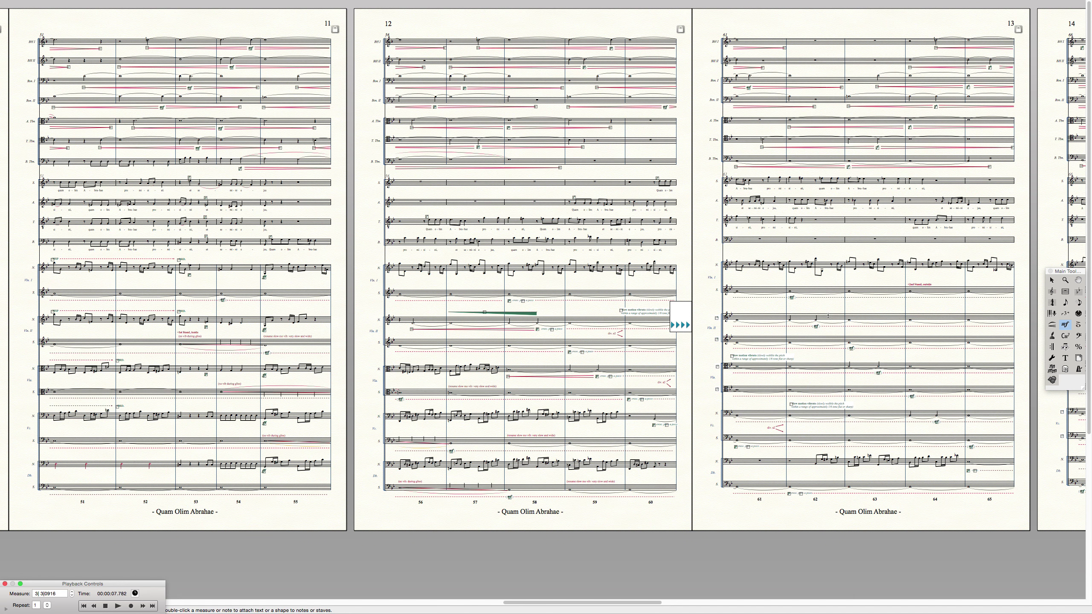
Duplicate the wedge expression in the Miscellaneous category and assign the copy to measure 62 of the upper Violin II staff
{"action": "double_click", "coordinate": [816, 320]}
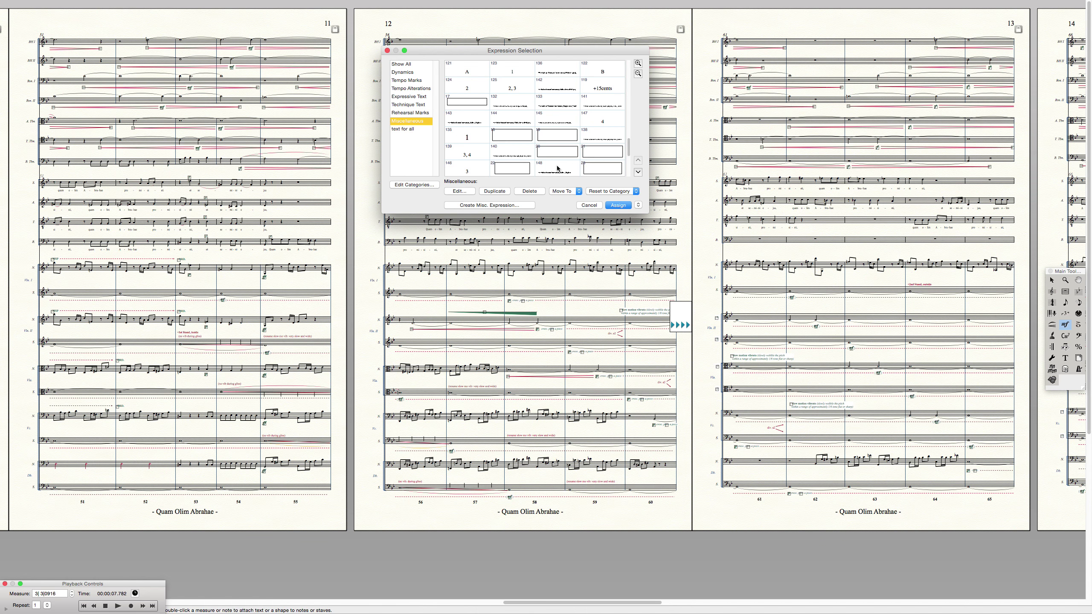
{"action": "left_click", "coordinate": [523, 168]}
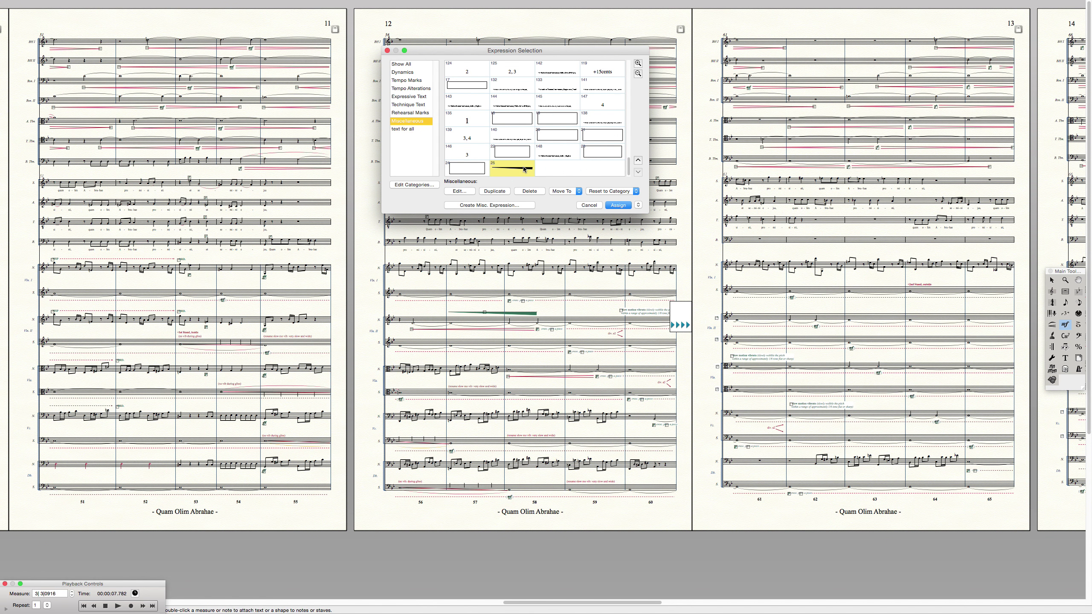
{"action": "left_click", "coordinate": [493, 191]}
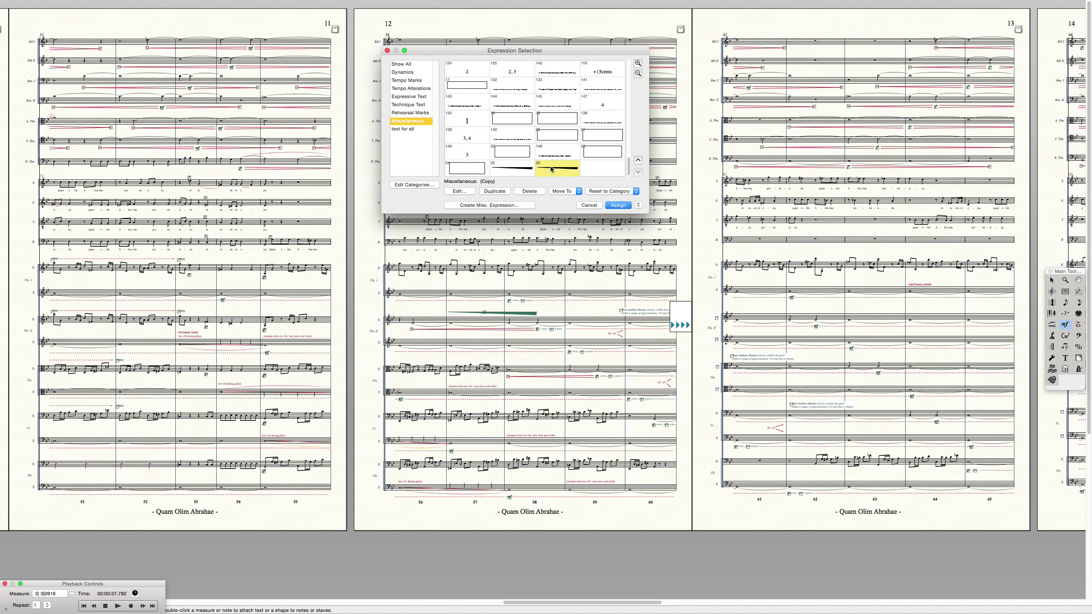
{"action": "left_click", "coordinate": [525, 171]}
{"action": "left_click", "coordinate": [553, 170]}
{"action": "left_click", "coordinate": [618, 205]}
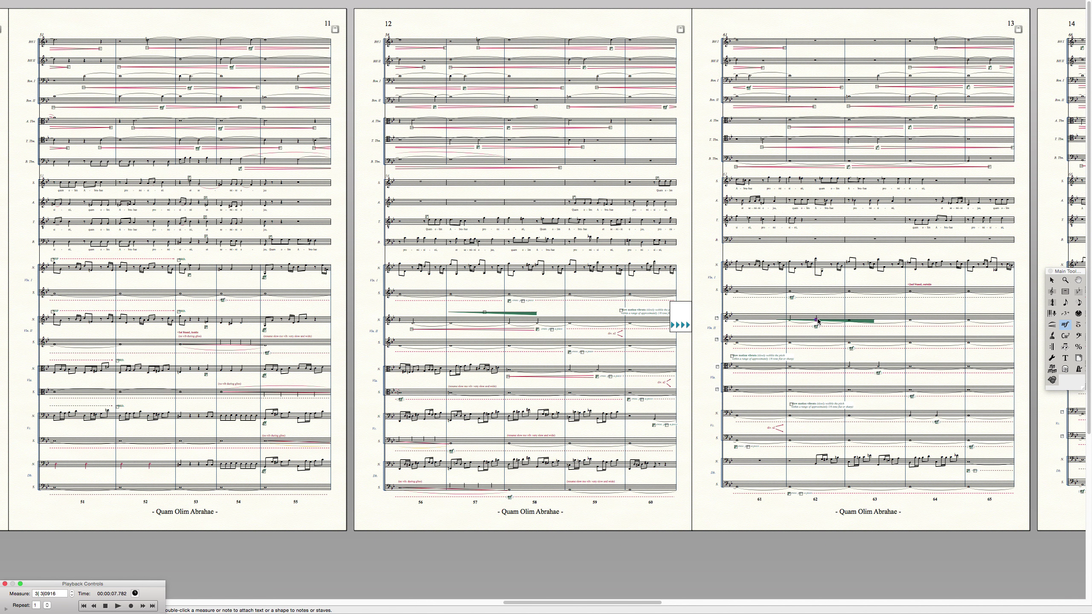
Shorten the duplicated wedge independently and position it above the second half of measure 62
{"action": "mouse_move", "coordinate": [816, 320]}
{"action": "left_mouse_down"}
{"action": "mouse_move", "coordinate": [829, 307]}
{"action": "mouse_move", "coordinate": [888, 308]}
{"action": "mouse_move", "coordinate": [820, 308]}
{"action": "left_mouse_up"}
{"action": "left_click", "coordinate": [868, 310]}
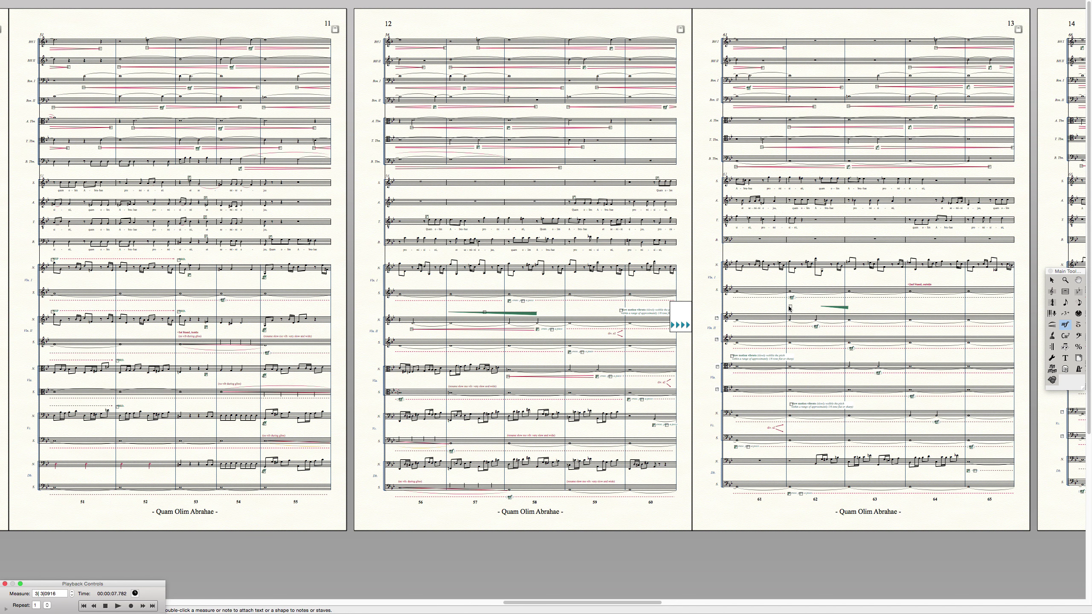
{"action": "left_click_drag", "start_coordinate": [789, 306], "coordinate": [783, 308]}
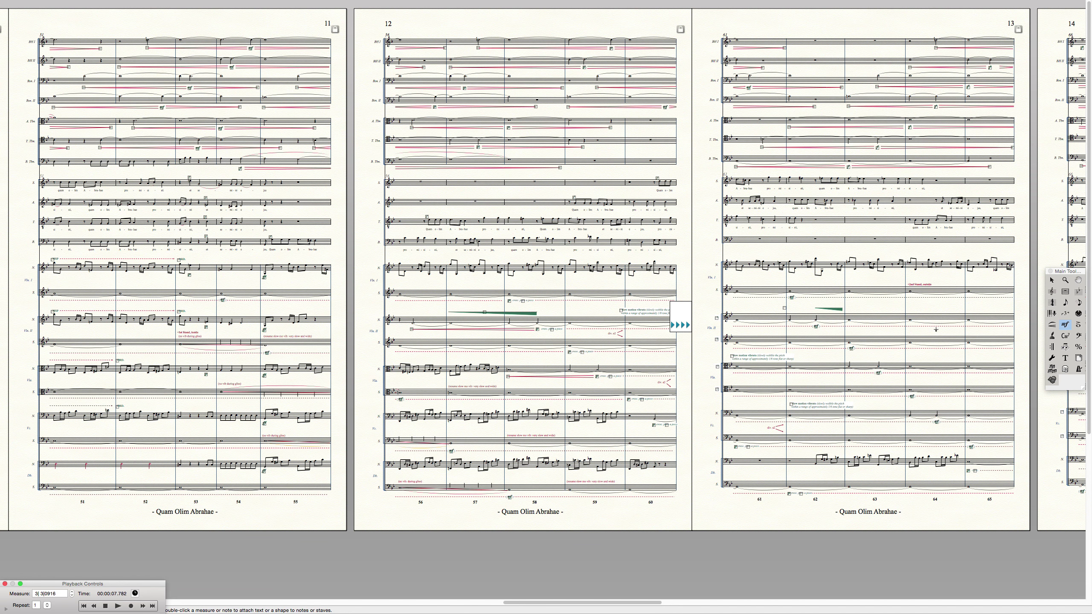
{"action": "left_click", "coordinate": [1078, 303]}
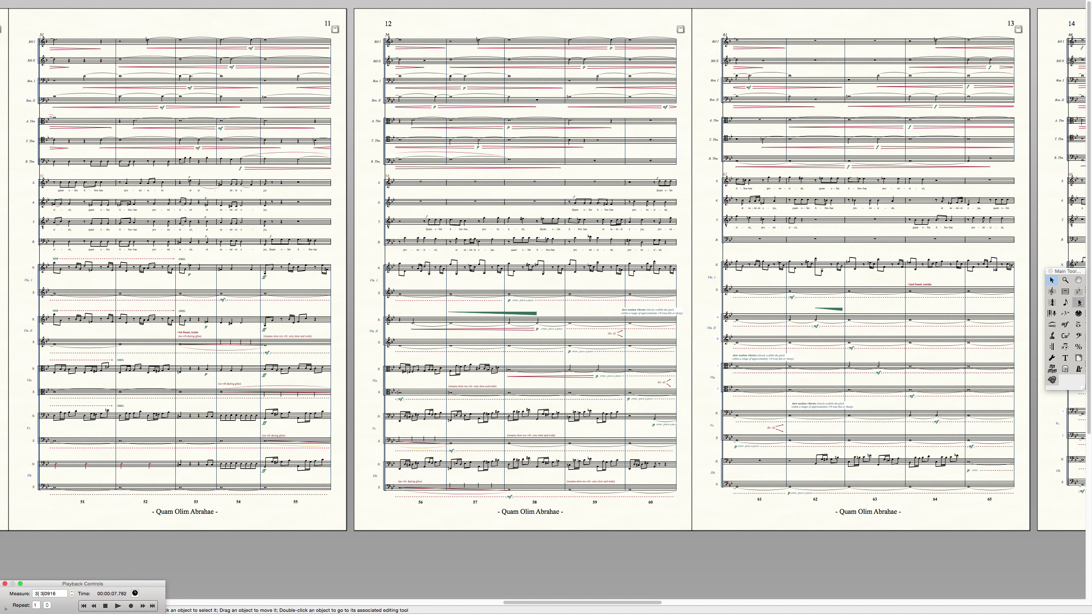
{"action": "left_click", "coordinate": [877, 181]}
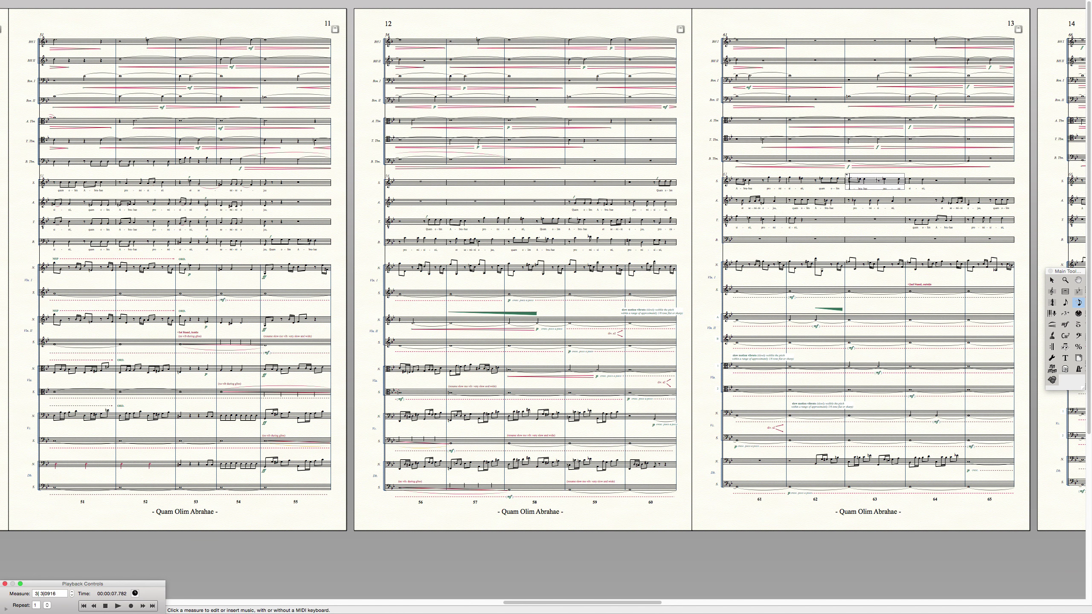
{"action": "left_click", "coordinate": [879, 240]}
{"action": "key", "text": "Escape"}
{"action": "key", "text": "e"}
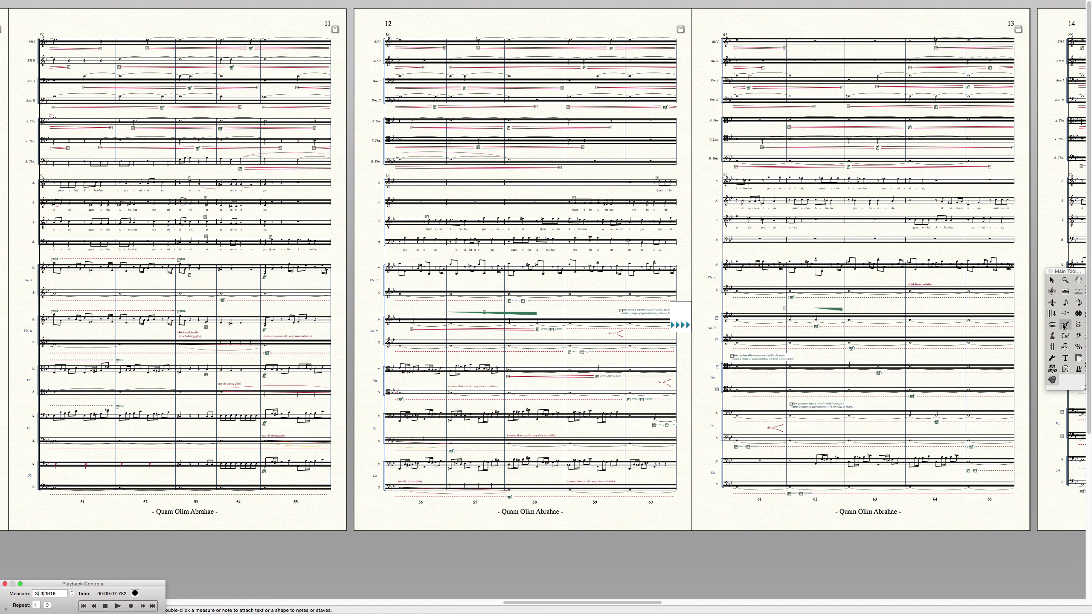
Duplicate the shorter wedge expression in the Miscellaneous category and assign the new copy to measure 63 of the upper Violin II staff
{"action": "double_click", "coordinate": [883, 309]}
{"action": "left_click", "coordinate": [551, 167]}
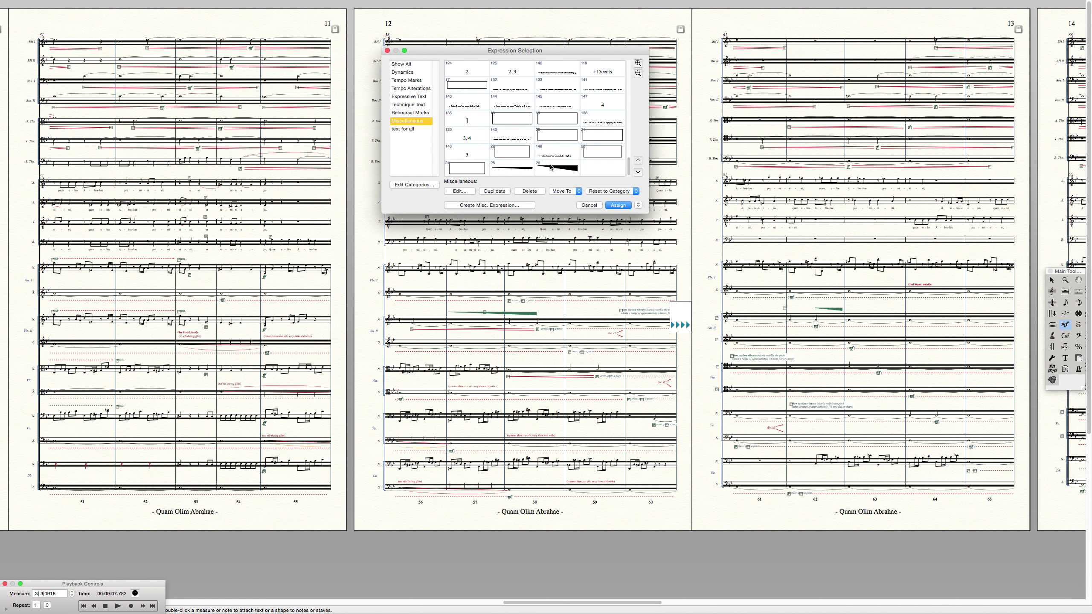
{"action": "left_click", "coordinate": [494, 191]}
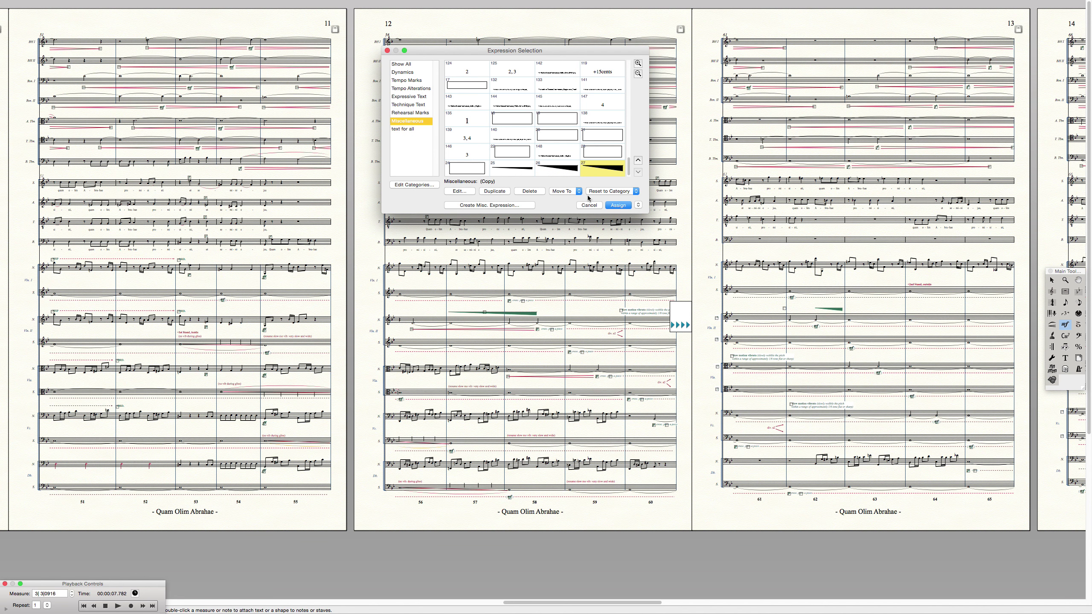
{"action": "left_click", "coordinate": [618, 205]}
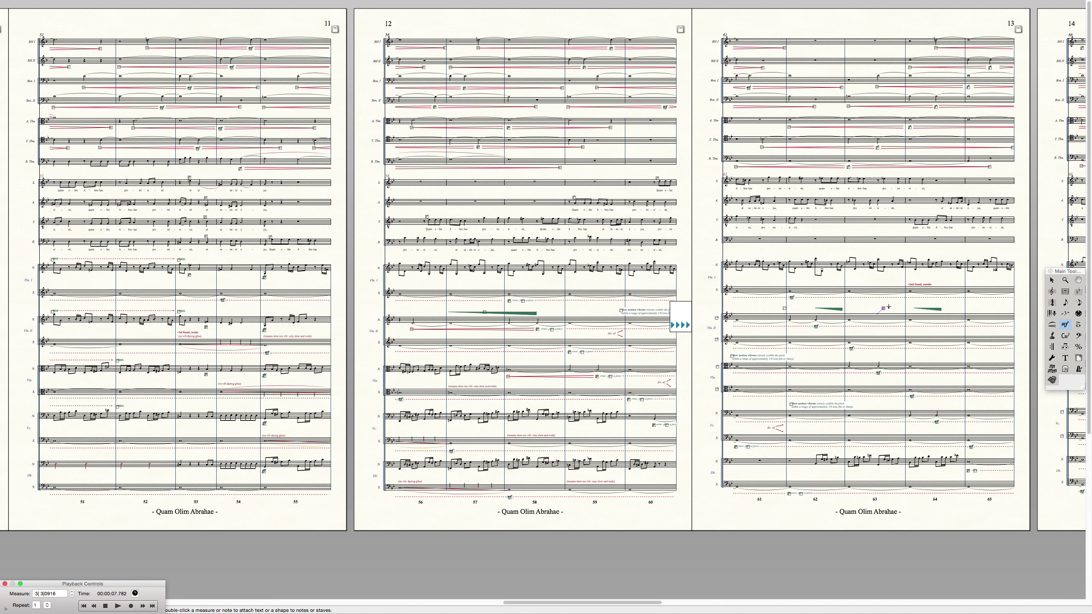